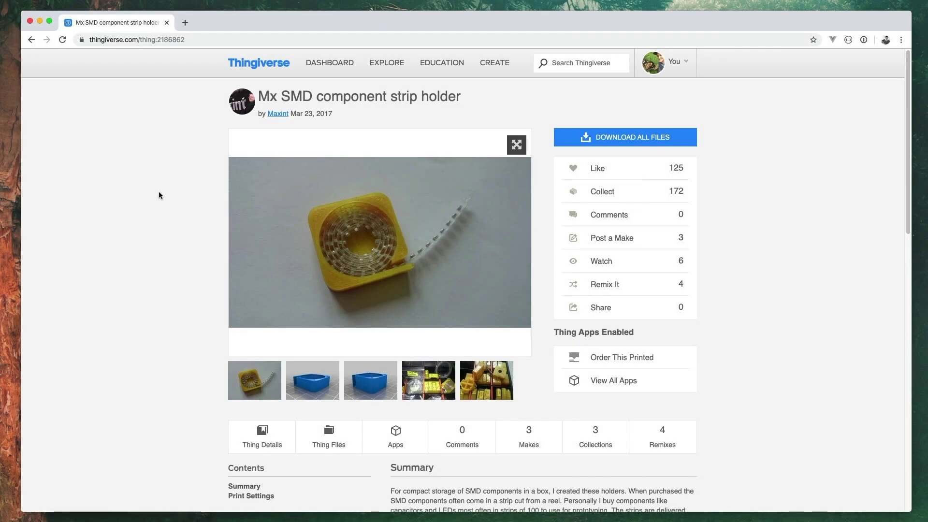
scroll(159, 195, "down", 2)
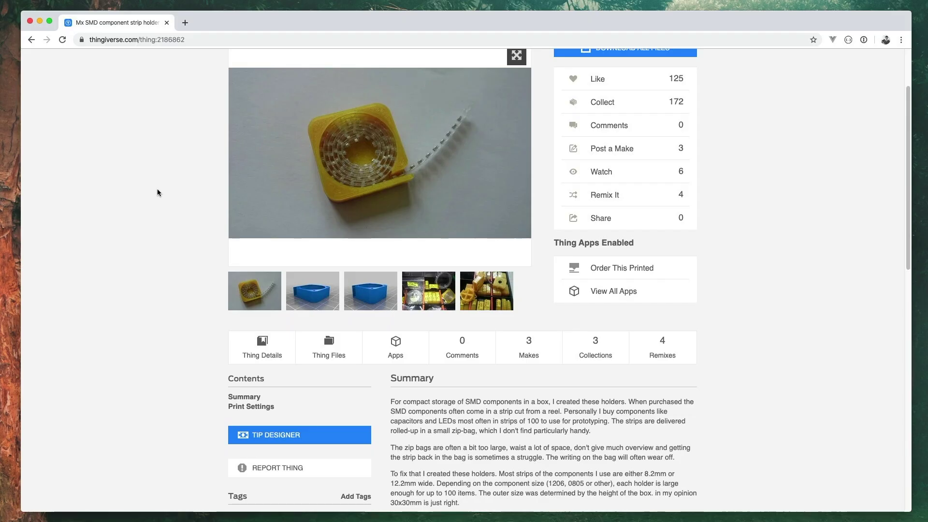
scroll(157, 192, "down", 2)
scroll(158, 190, "down", 3)
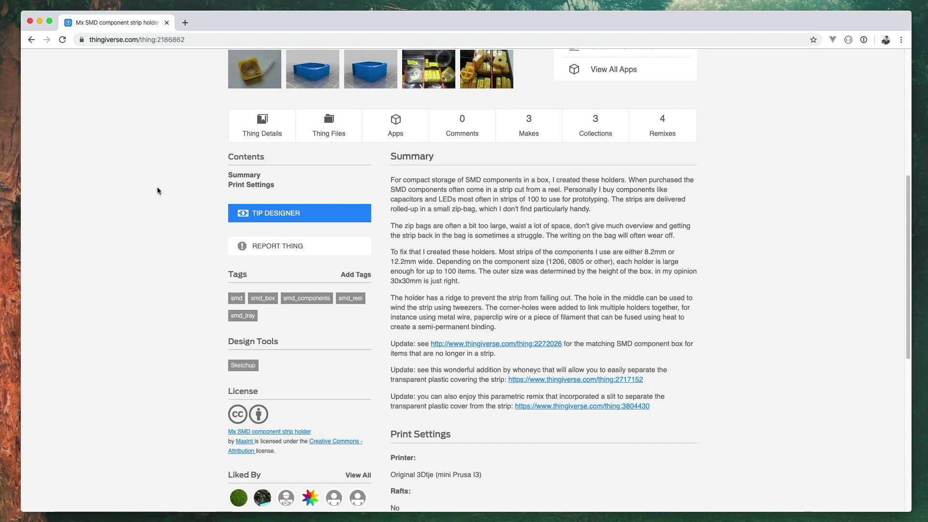
scroll(158, 191, "down", 4)
scroll(157, 191, "down", 1)
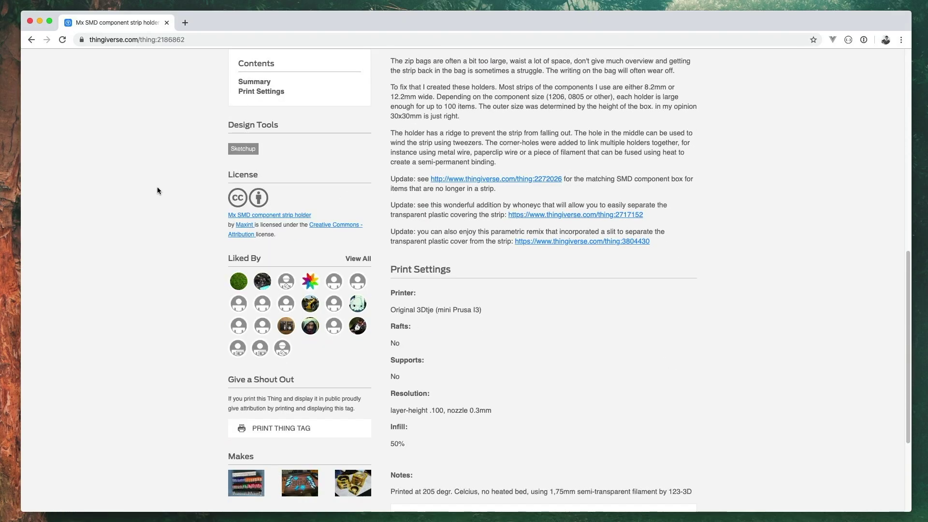
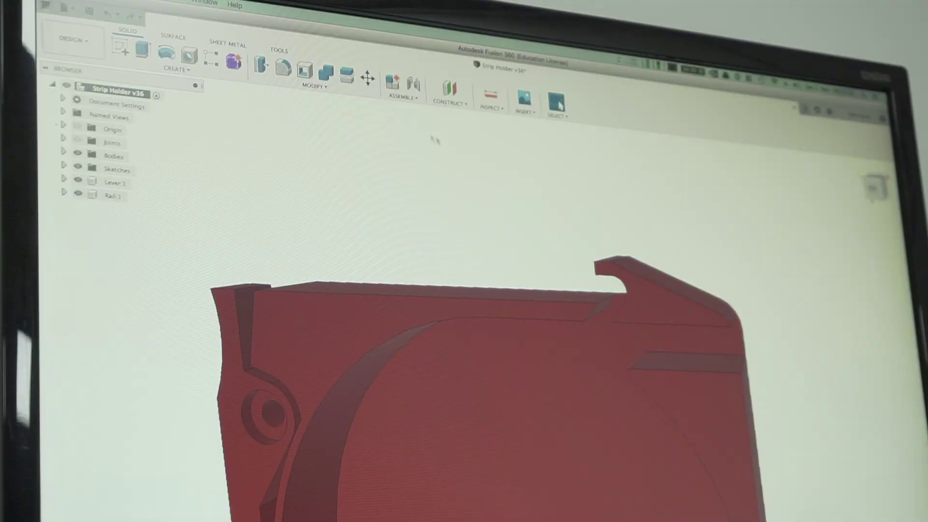
- Bring up the Strip Holder's user parameters to edit the gap_width value
left_click(301, 298)
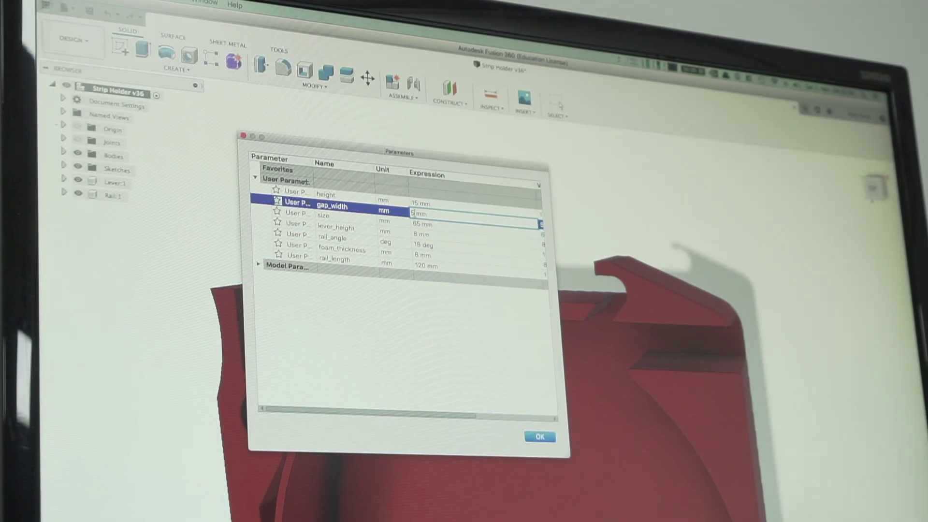